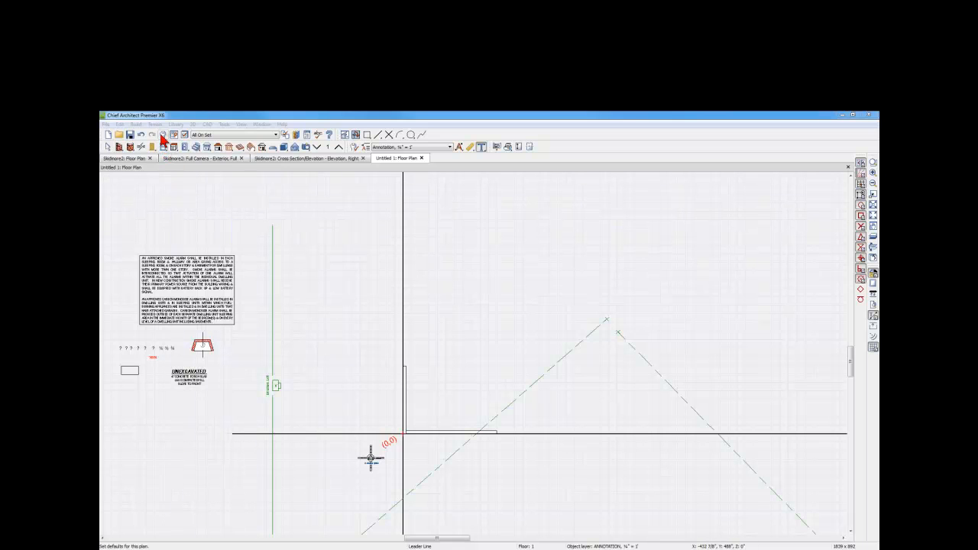
- Open the saved text defaults from the plan's default settings and enlarge the list to show all entries
{"action": "left_click", "coordinate": [162, 136]}
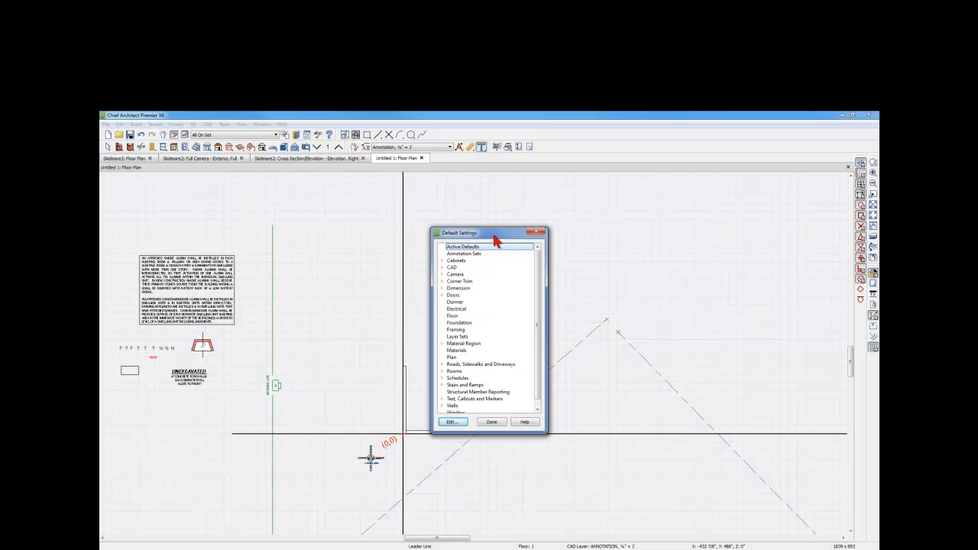
{"action": "left_click_drag", "start_coordinate": [492, 239], "coordinate": [483, 192]}
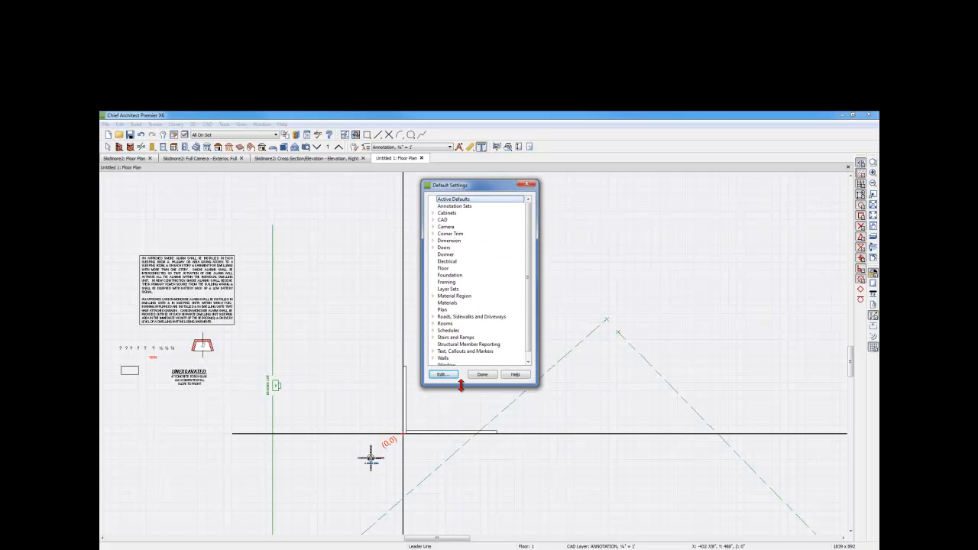
{"action": "left_click_drag", "start_coordinate": [461, 386], "coordinate": [455, 432]}
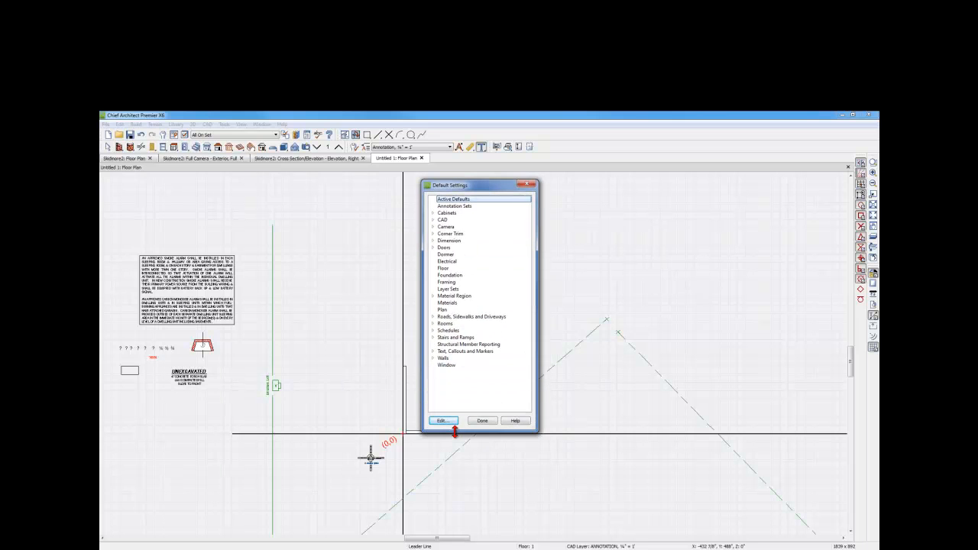
{"action": "left_click", "coordinate": [432, 351]}
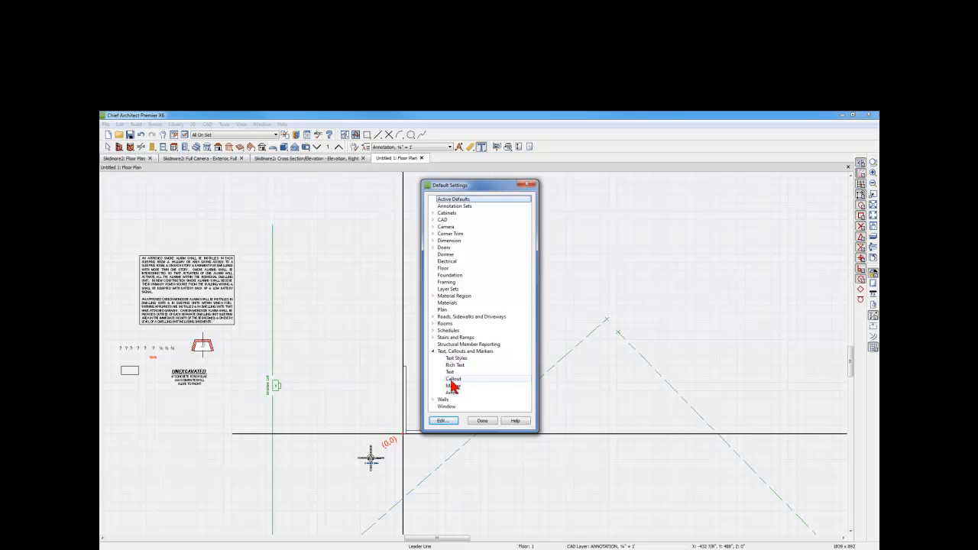
{"action": "double_click", "coordinate": [451, 373]}
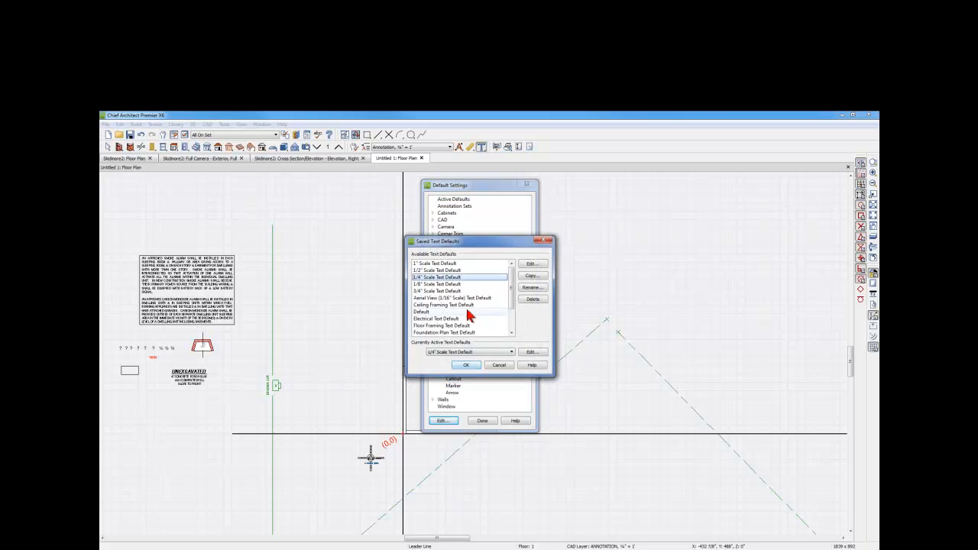
{"action": "left_click_drag", "start_coordinate": [481, 376], "coordinate": [473, 474]}
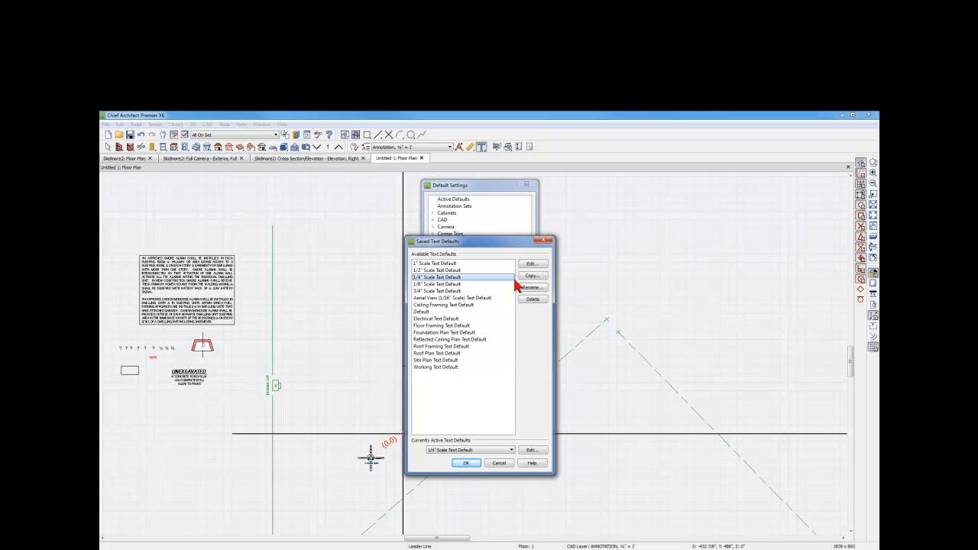
- Examine the text and text style settings of the 1/4" Scale Text Default, and close the default settings
{"action": "left_click", "coordinate": [531, 265]}
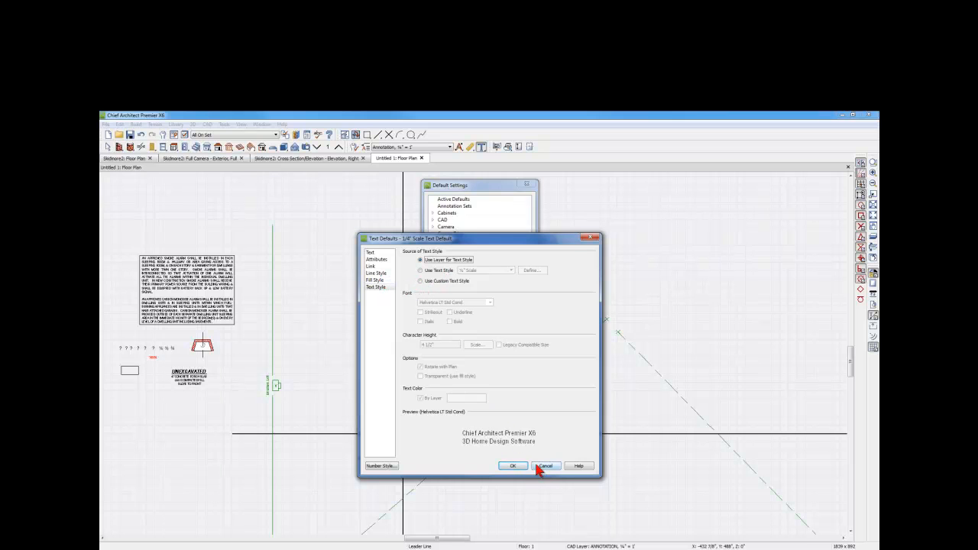
{"action": "left_click", "coordinate": [371, 254]}
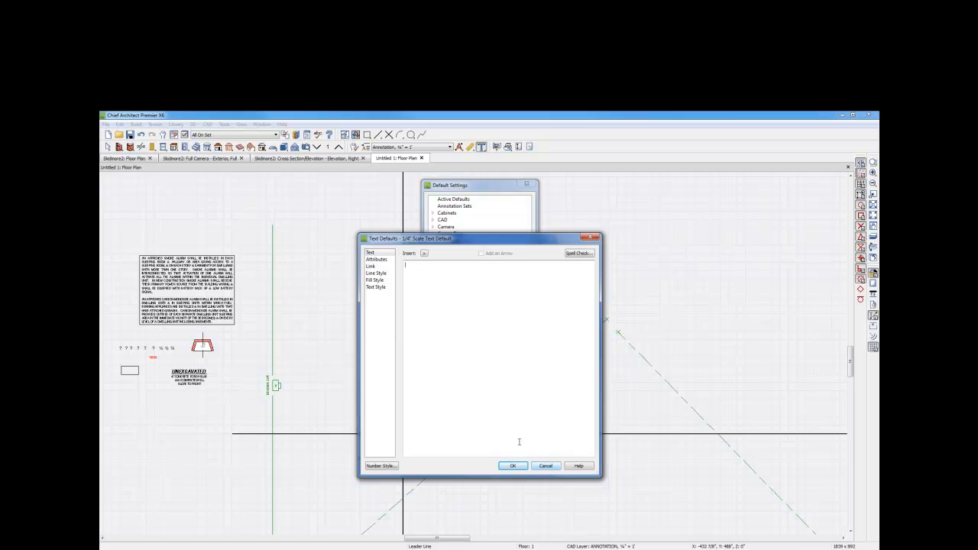
{"action": "left_click", "coordinate": [377, 287]}
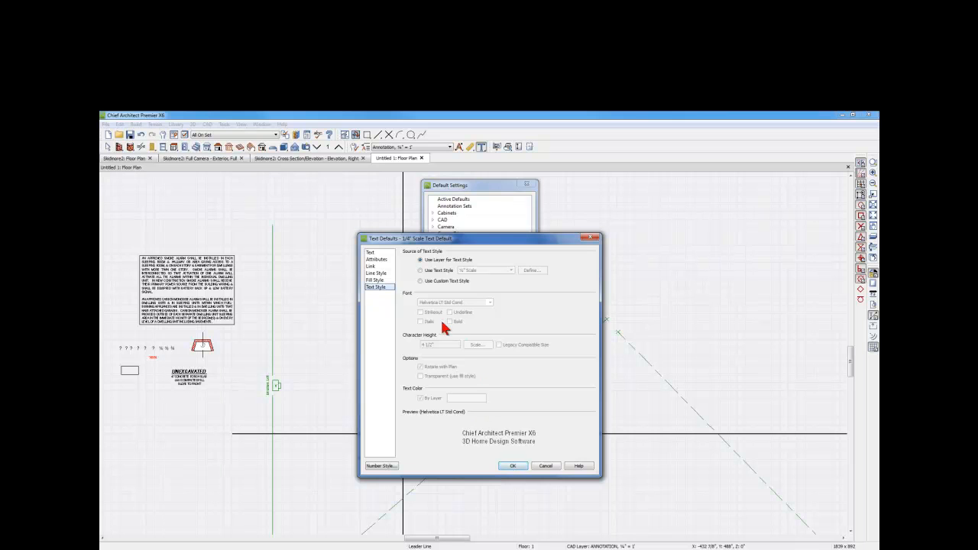
{"action": "left_click", "coordinate": [510, 465]}
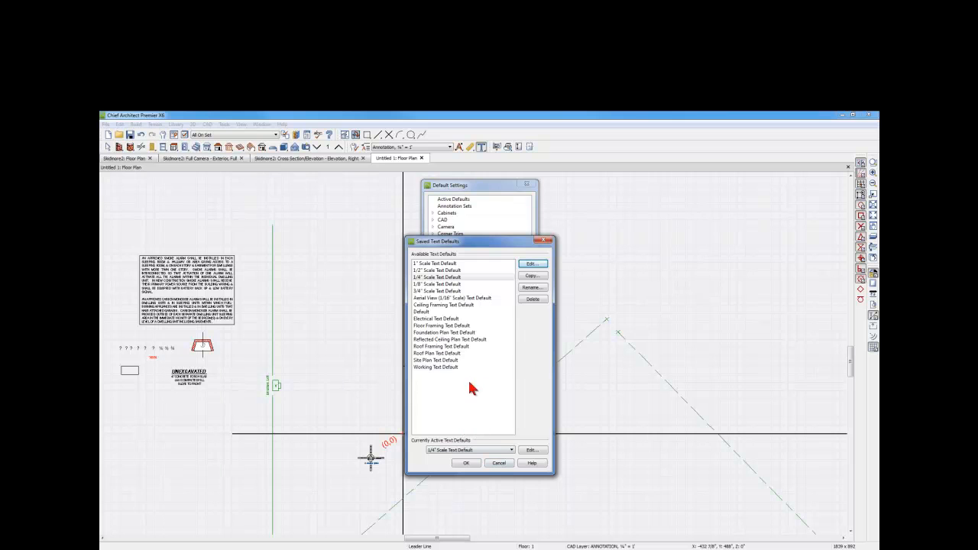
{"action": "left_click", "coordinate": [498, 464]}
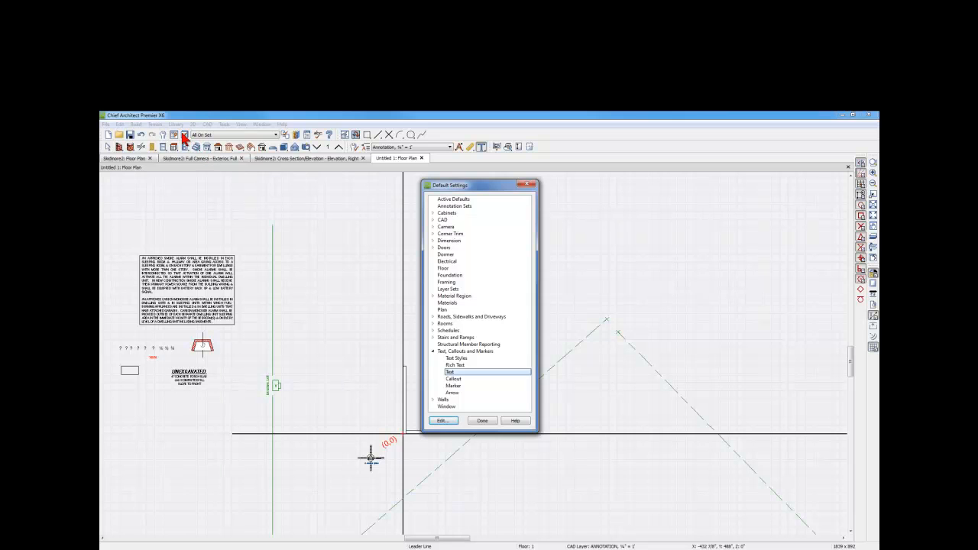
{"action": "left_click", "coordinate": [482, 421]}
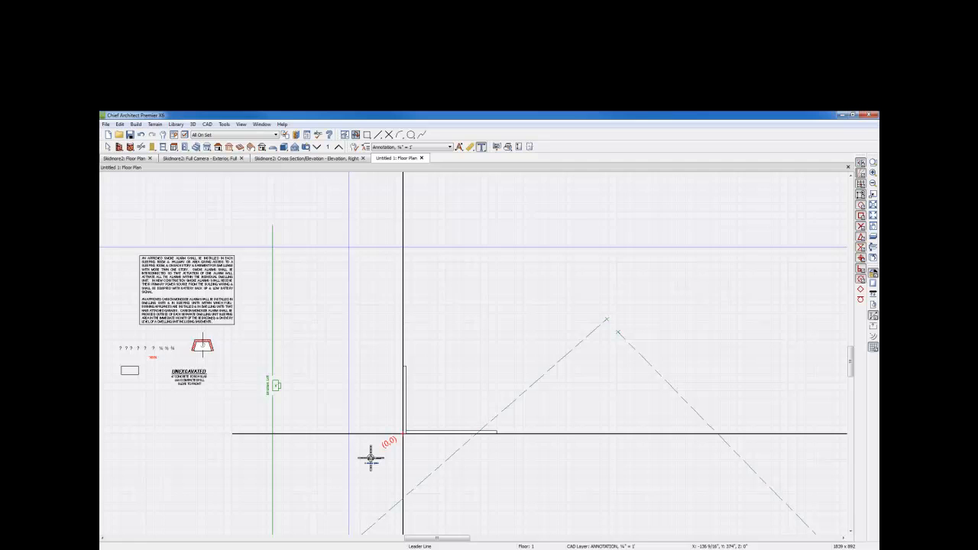
- Examine which text style is assigned to the ANNOTATION, ¼" = 1' layer and which styles are available, without changing the layer
{"action": "left_click", "coordinate": [184, 135]}
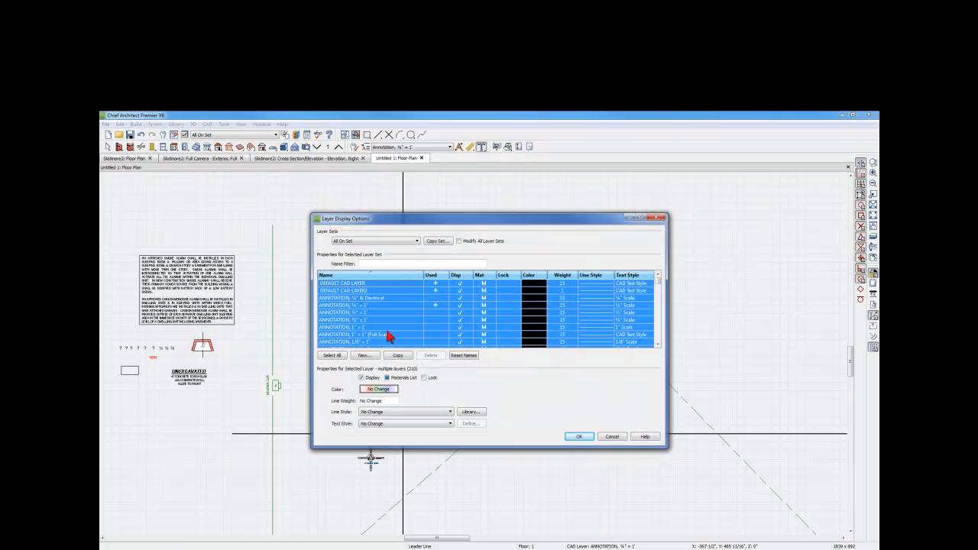
{"action": "left_click", "coordinate": [416, 321]}
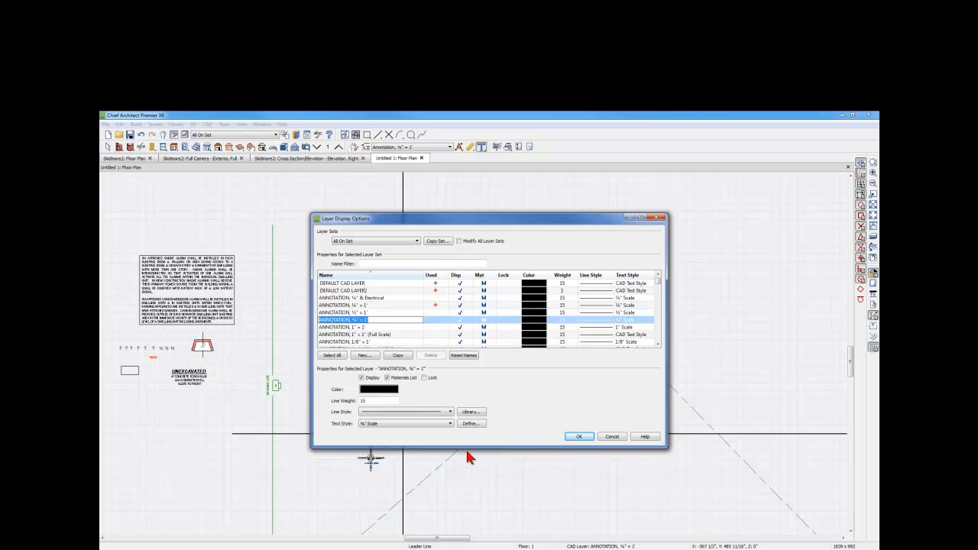
{"action": "left_click_drag", "start_coordinate": [467, 449], "coordinate": [452, 539]}
{"action": "left_click_drag", "start_coordinate": [487, 222], "coordinate": [502, 170]}
{"action": "left_click", "coordinate": [359, 255]}
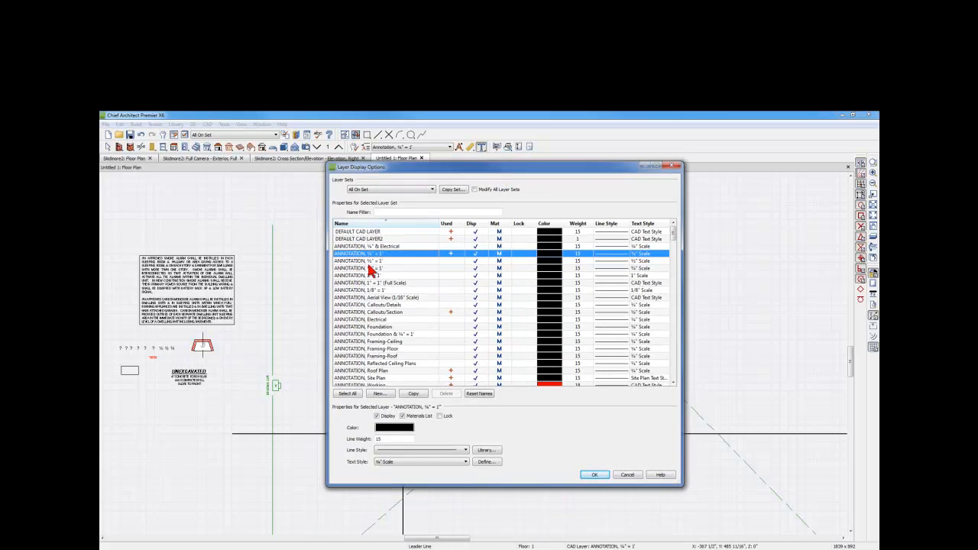
{"action": "left_click", "coordinate": [466, 462]}
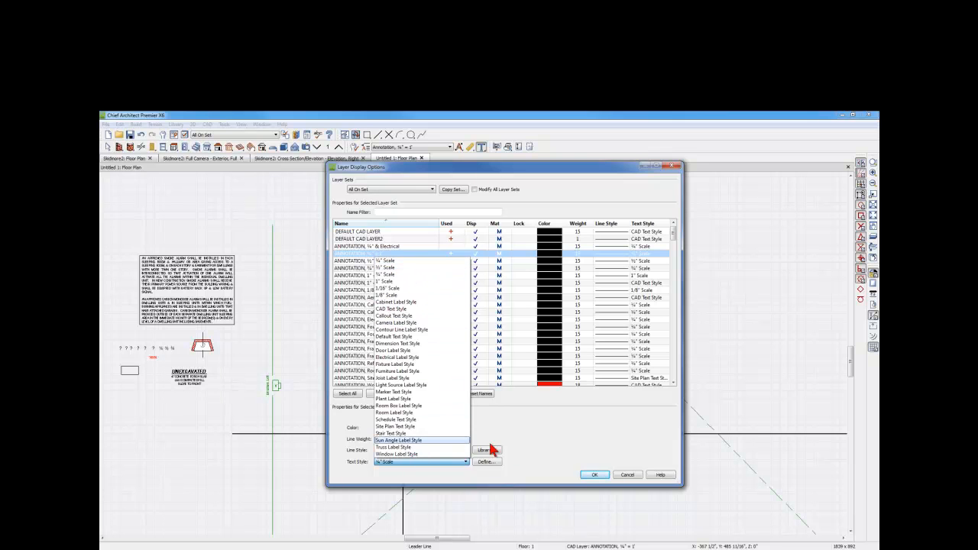
{"action": "left_click", "coordinate": [530, 448]}
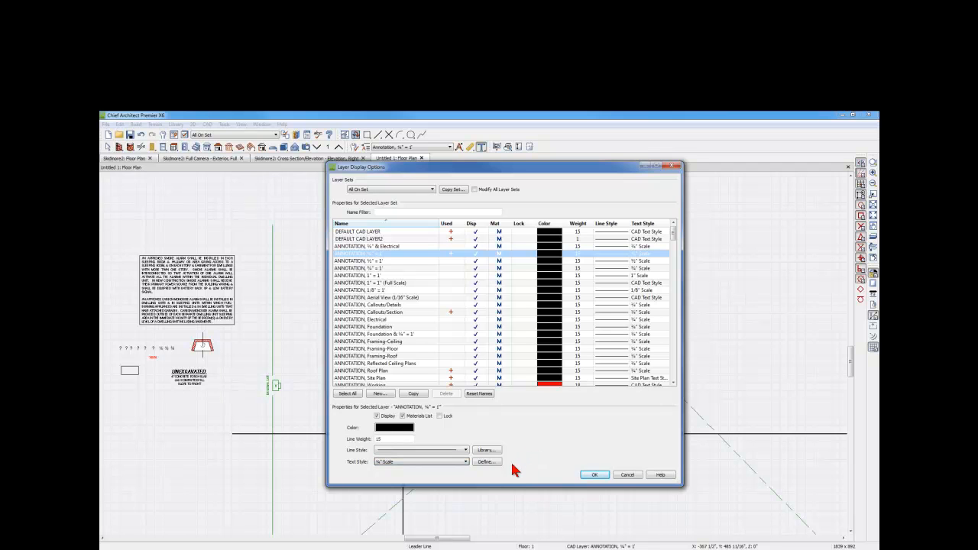
{"action": "left_click", "coordinate": [451, 462]}
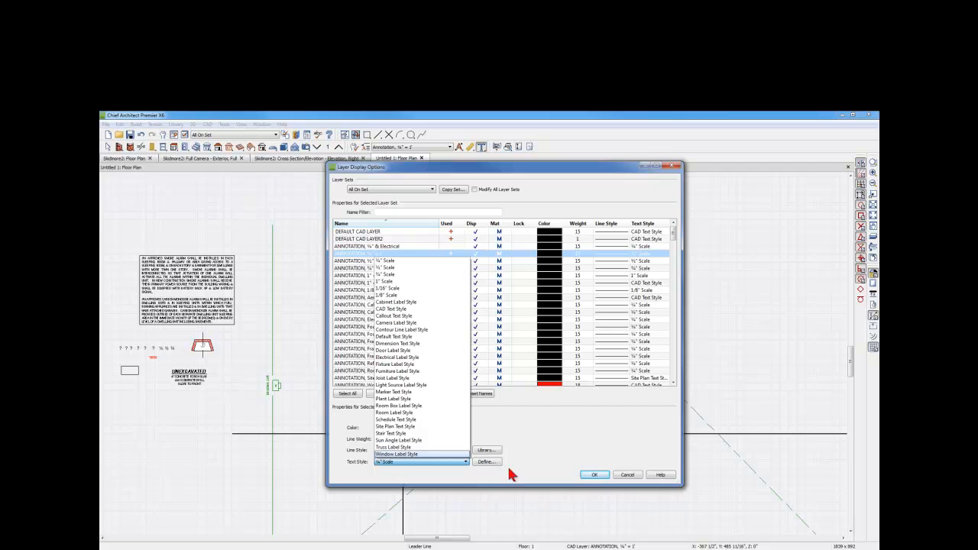
{"action": "left_click", "coordinate": [626, 476]}
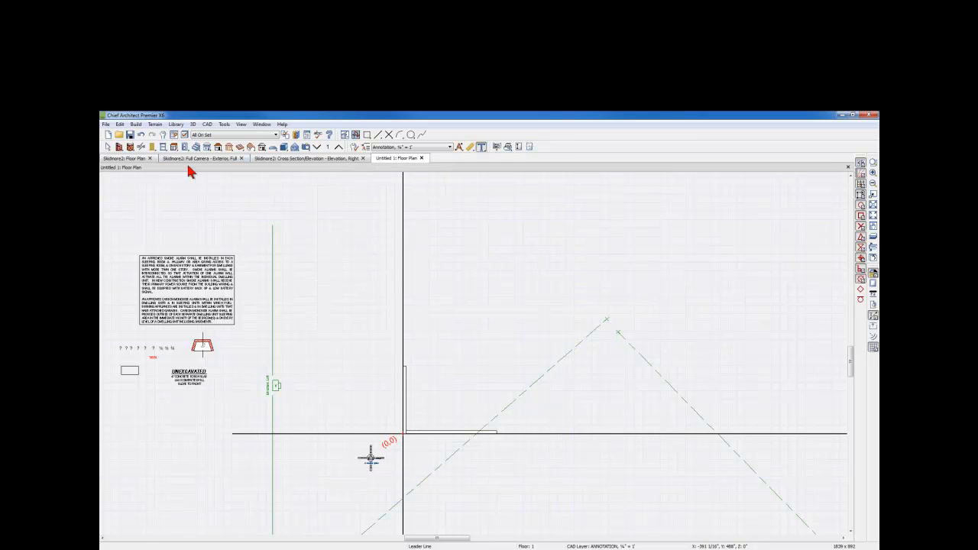
- Examine the font and character height of the ¼" Scale text style in the saved text styles, and close the default settings
{"action": "left_click", "coordinate": [161, 138]}
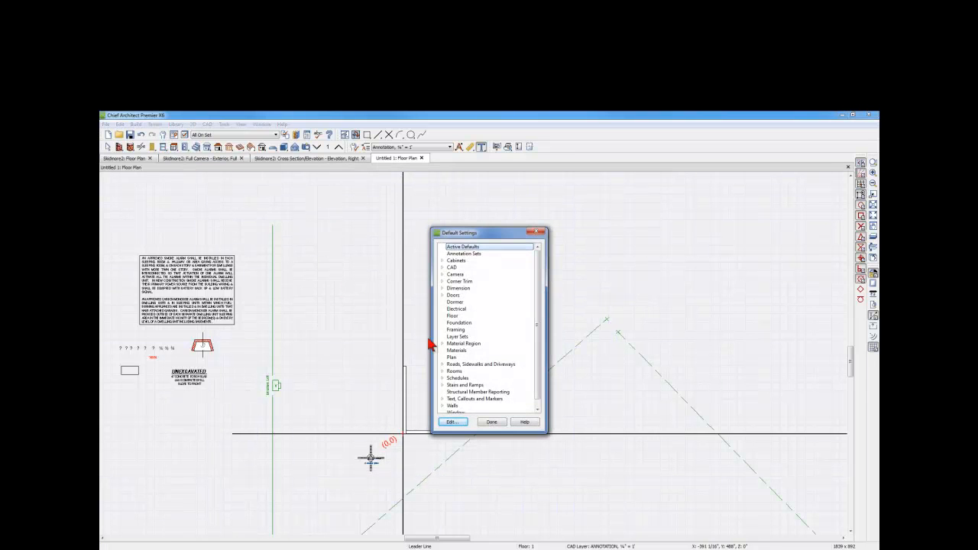
{"action": "left_click", "coordinate": [443, 399]}
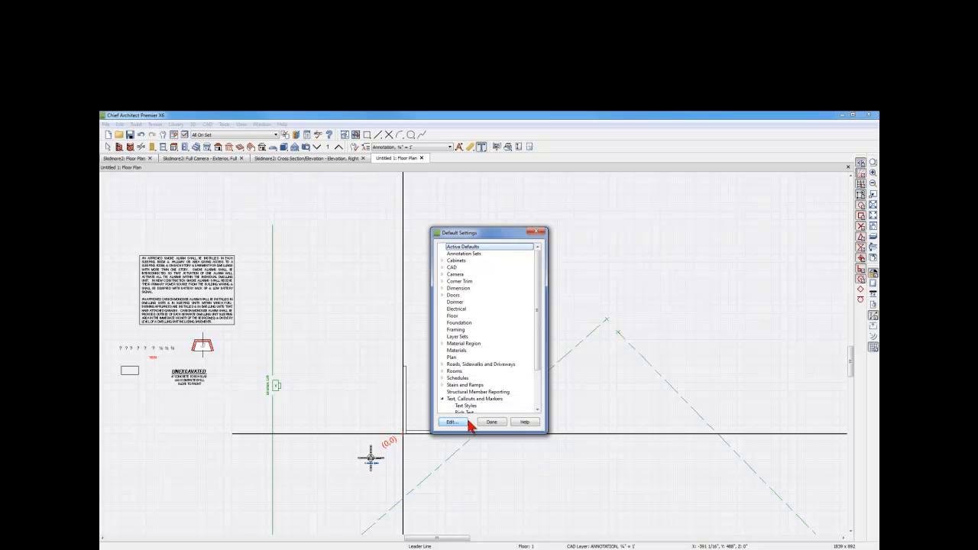
{"action": "double_click", "coordinate": [466, 406]}
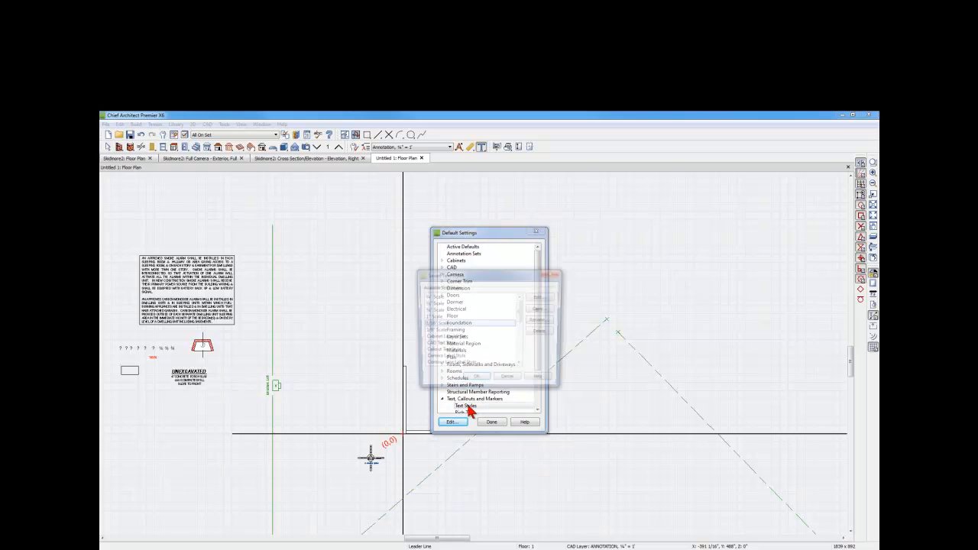
{"action": "left_click_drag", "start_coordinate": [446, 393], "coordinate": [445, 522]}
{"action": "left_click_drag", "start_coordinate": [477, 278], "coordinate": [511, 250]}
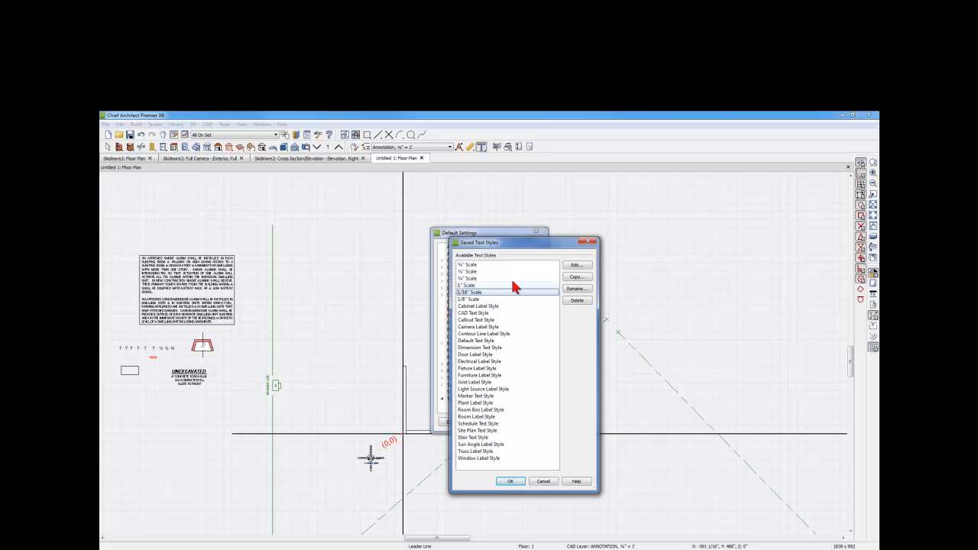
{"action": "left_click", "coordinate": [472, 266]}
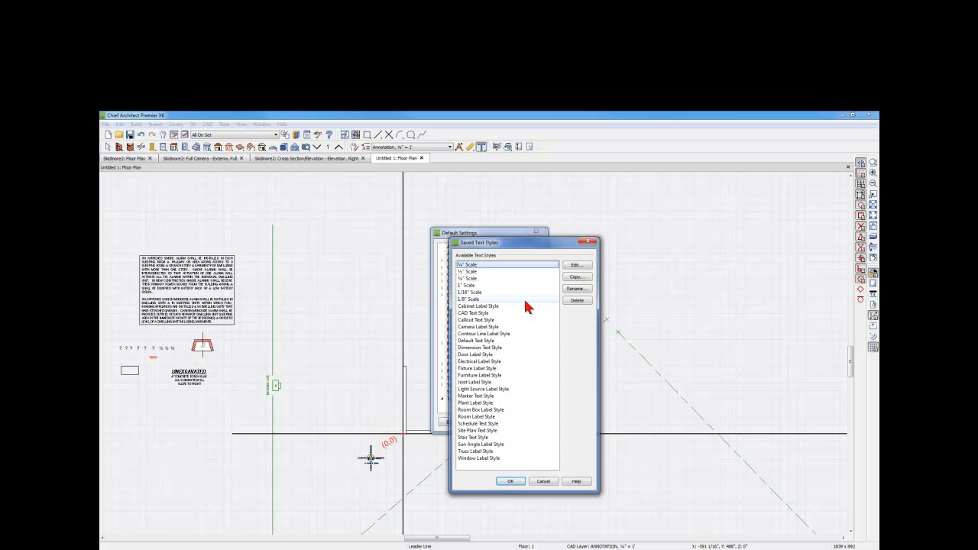
{"action": "left_click", "coordinate": [576, 266]}
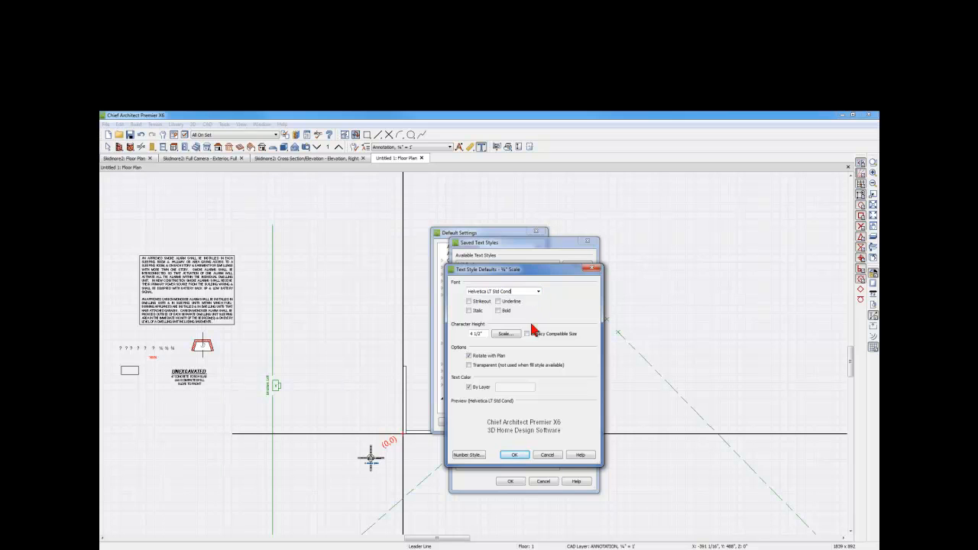
{"action": "left_click", "coordinate": [548, 455]}
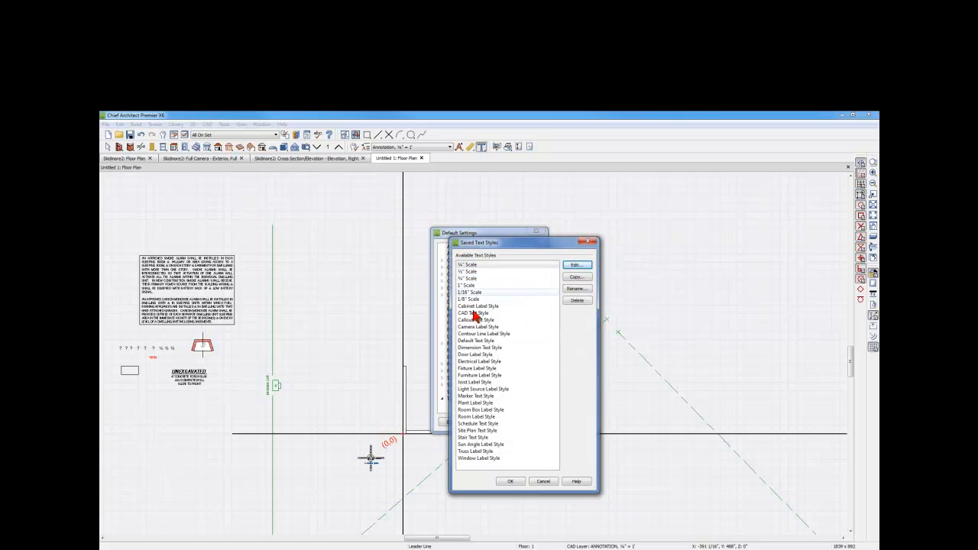
{"action": "left_click", "coordinate": [510, 482]}
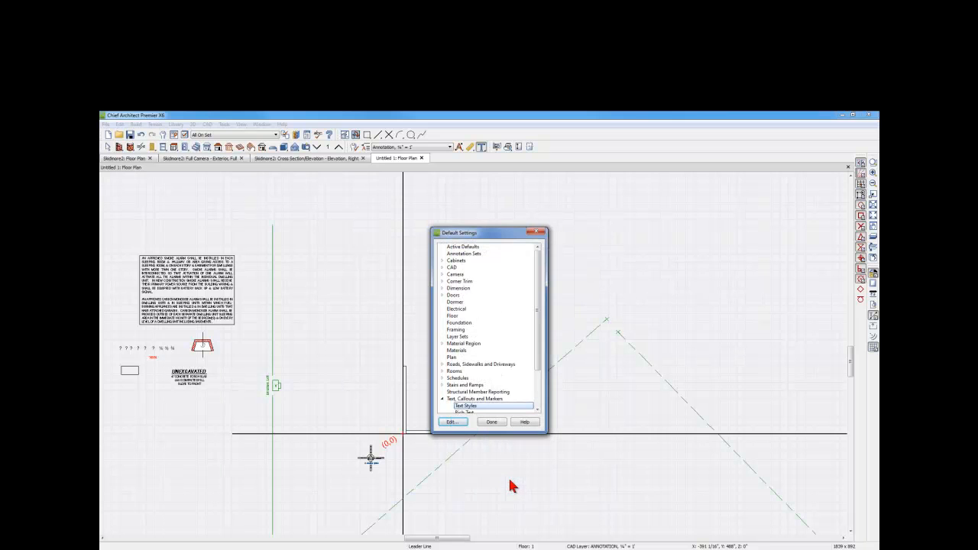
{"action": "left_click", "coordinate": [491, 422]}
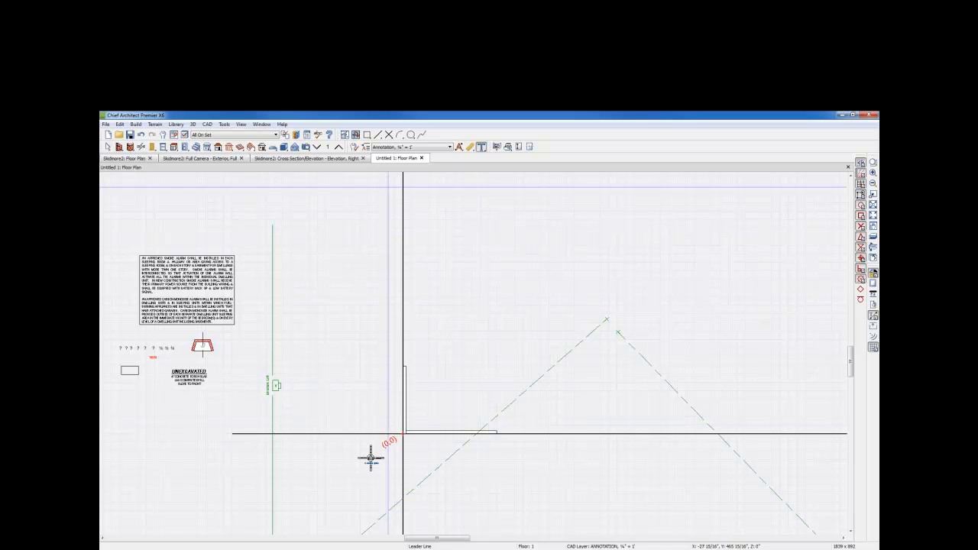
- Start a new text object in the open plan area, check its text style source, and cancel the text
{"action": "left_click", "coordinate": [481, 146]}
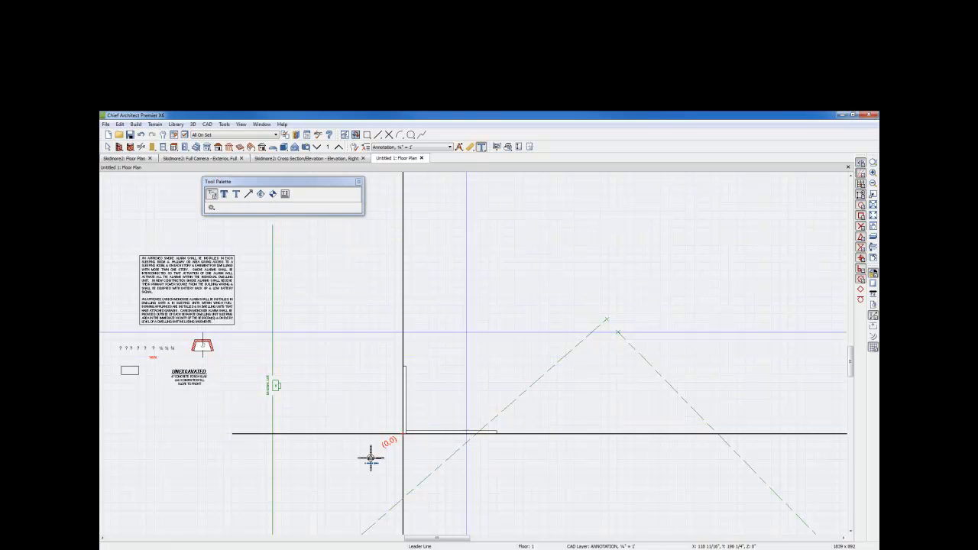
{"action": "left_click", "coordinate": [467, 327]}
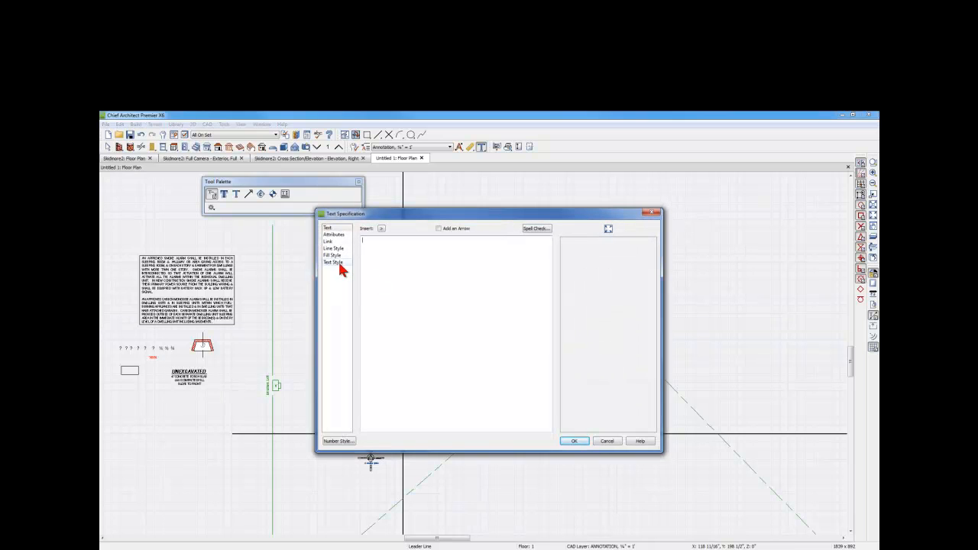
{"action": "left_click", "coordinate": [340, 263]}
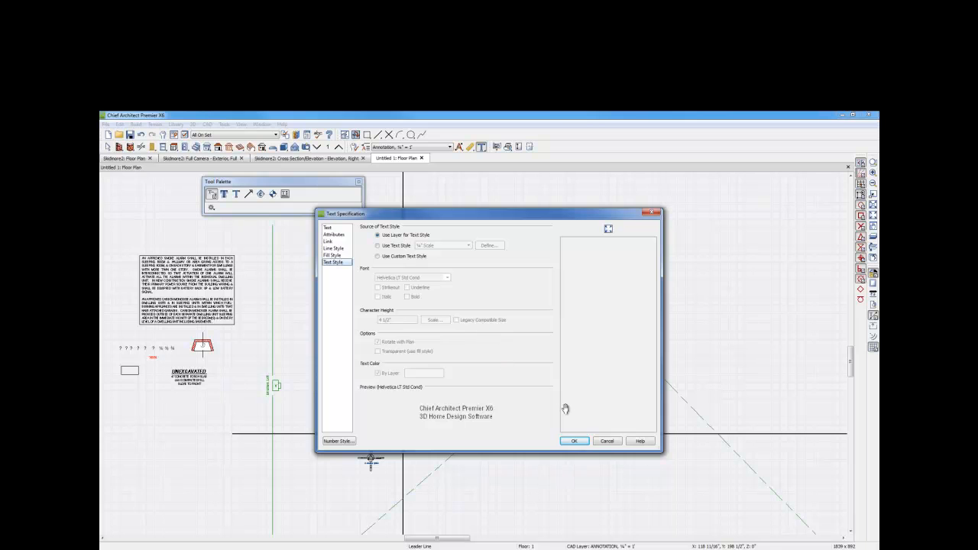
{"action": "left_click", "coordinate": [607, 442]}
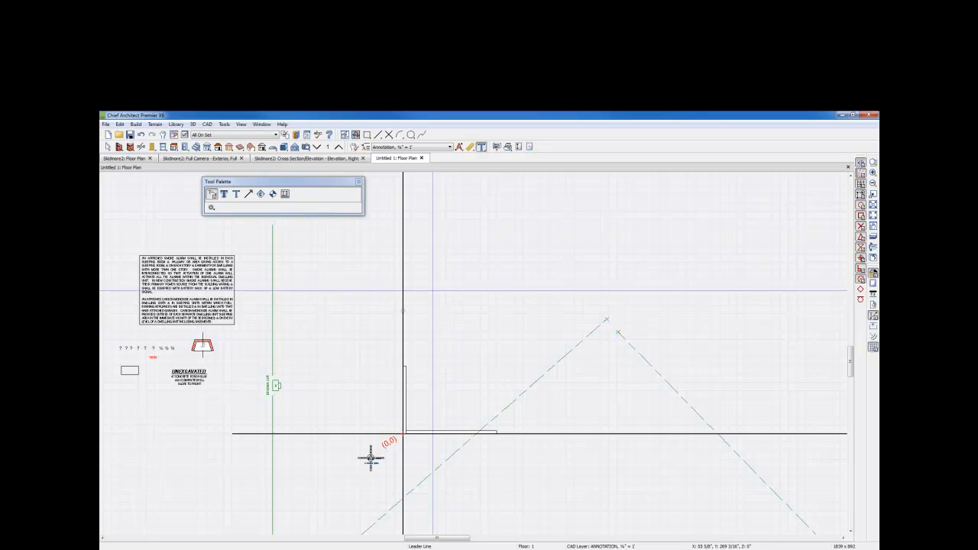
{"action": "left_click", "coordinate": [358, 182]}
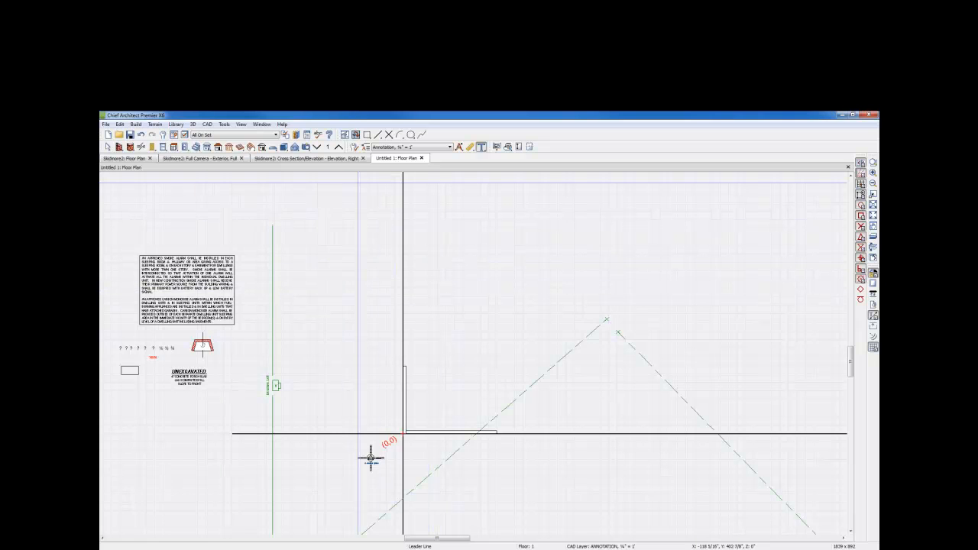
- Examine the font and text height of the rich text default used by the Annotation, ¼" = 1' annotation set, and cancel its settings
{"action": "left_click", "coordinate": [364, 148]}
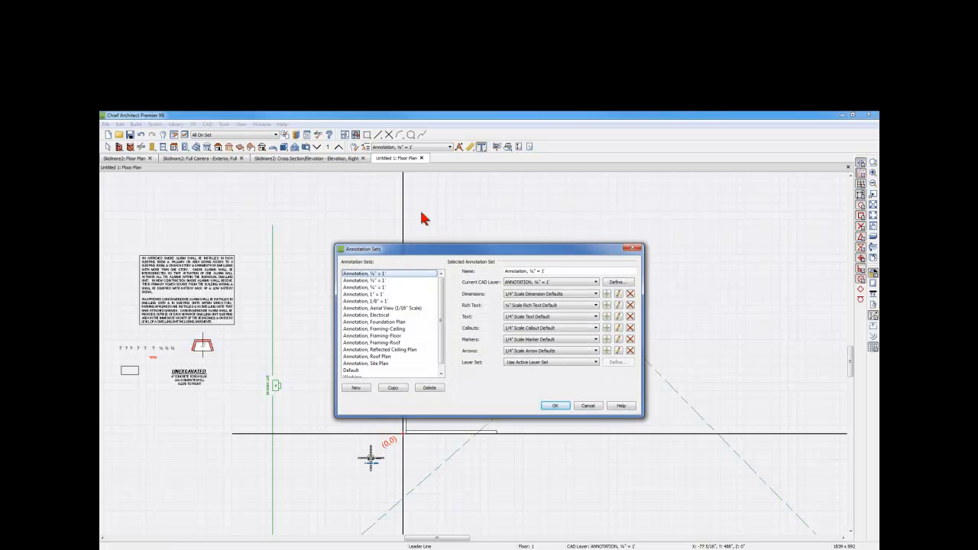
{"action": "left_click", "coordinate": [619, 306]}
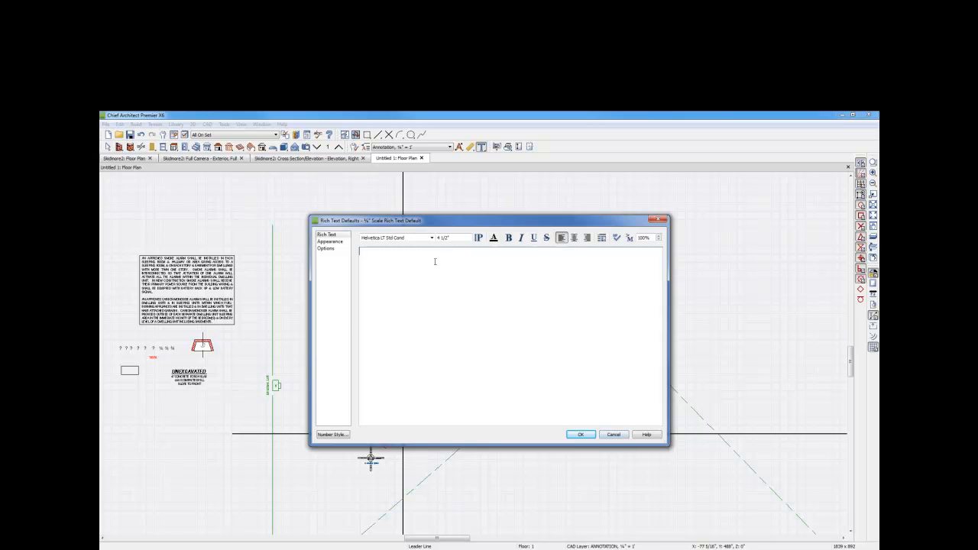
{"action": "left_click", "coordinate": [614, 434]}
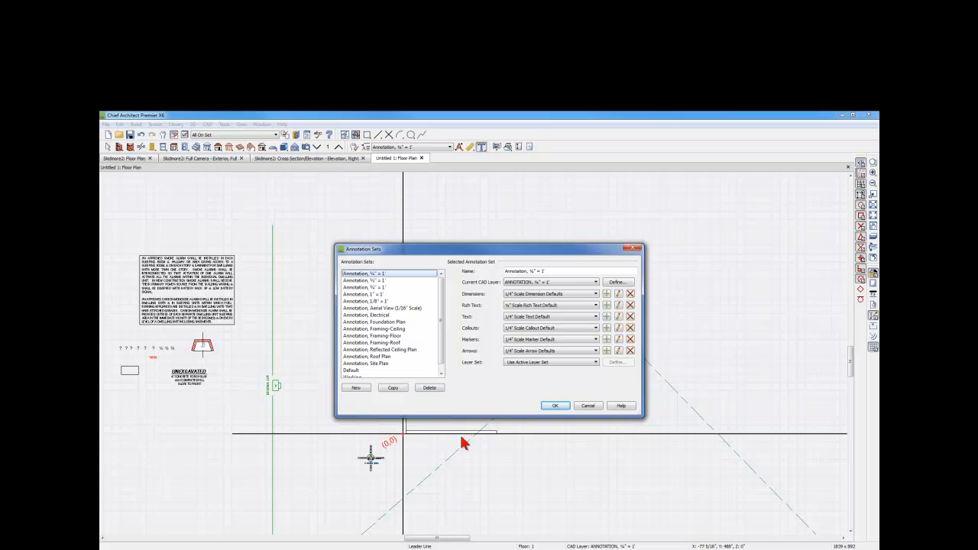
- Show the complete list of annotation sets, examine the defaults assigned to Annotation, 1/8" = 1', and close the annotation sets
{"action": "left_click_drag", "start_coordinate": [474, 418], "coordinate": [472, 493]}
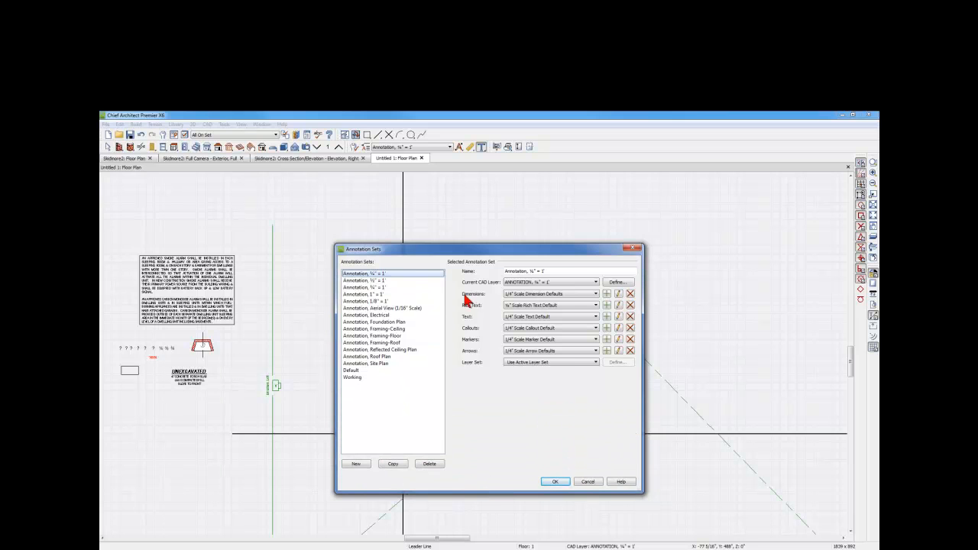
{"action": "left_click", "coordinate": [379, 302]}
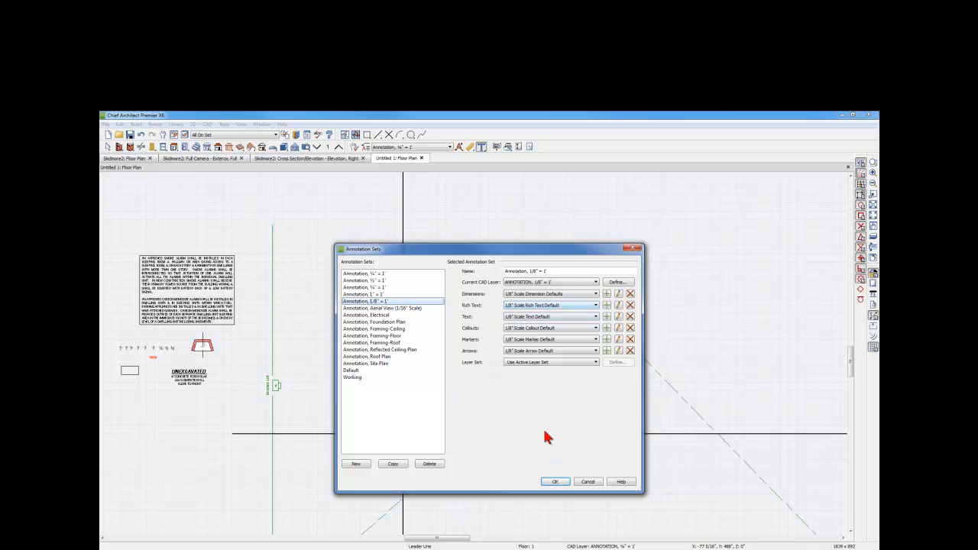
{"action": "left_click", "coordinate": [556, 481]}
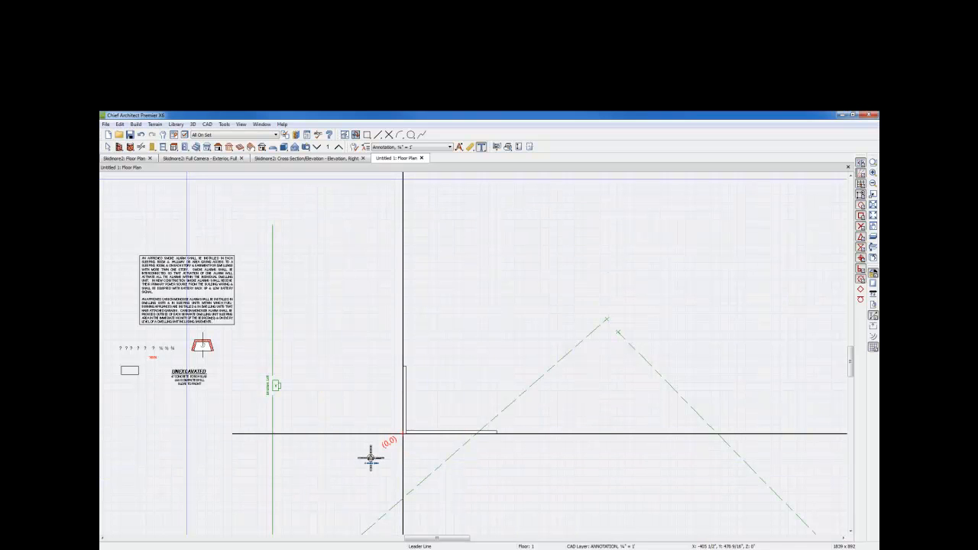
- Examine the program preference fonts for Legacy Text Conversion, Legacy Dimension Conversion and Materials Lists, and close the preferences
{"action": "left_click", "coordinate": [174, 134]}
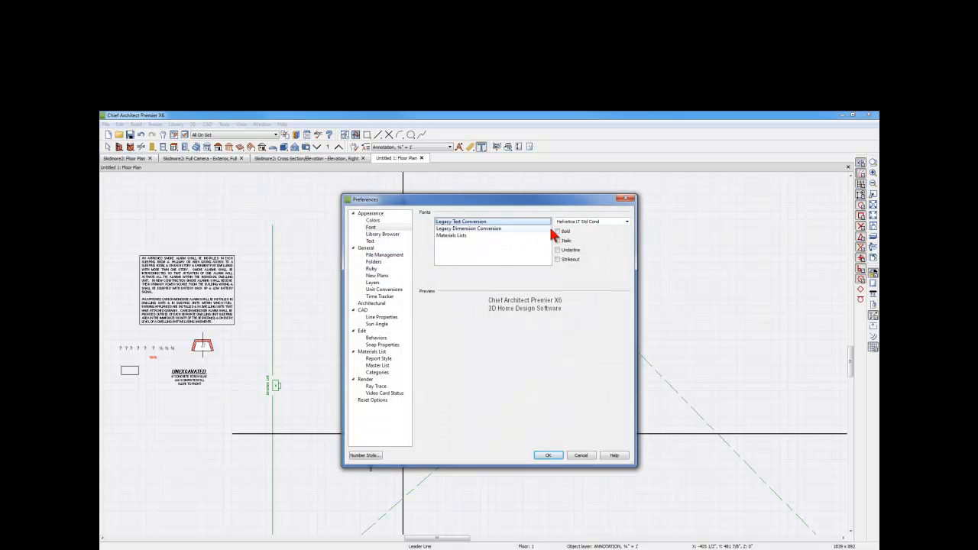
{"action": "left_click", "coordinate": [488, 228]}
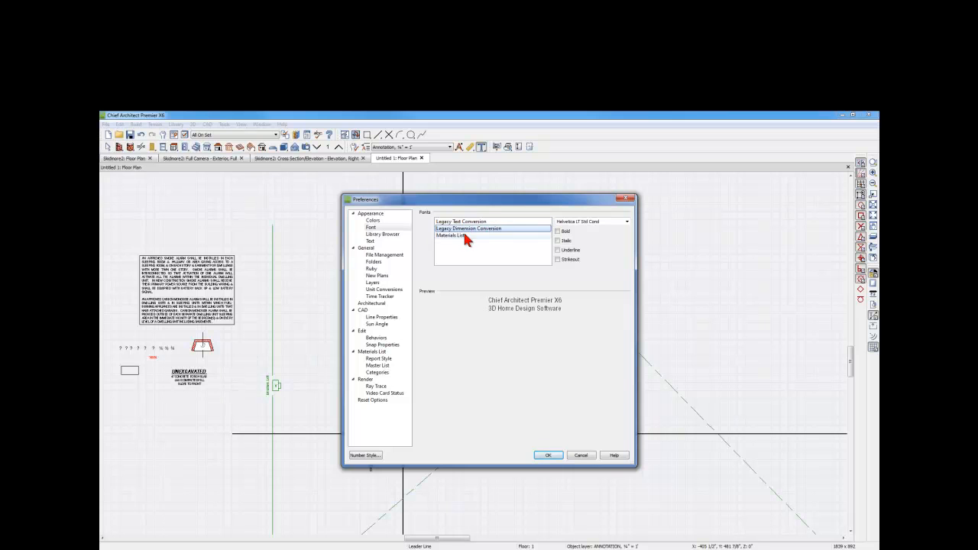
{"action": "left_click", "coordinate": [464, 235]}
{"action": "left_click", "coordinate": [465, 222]}
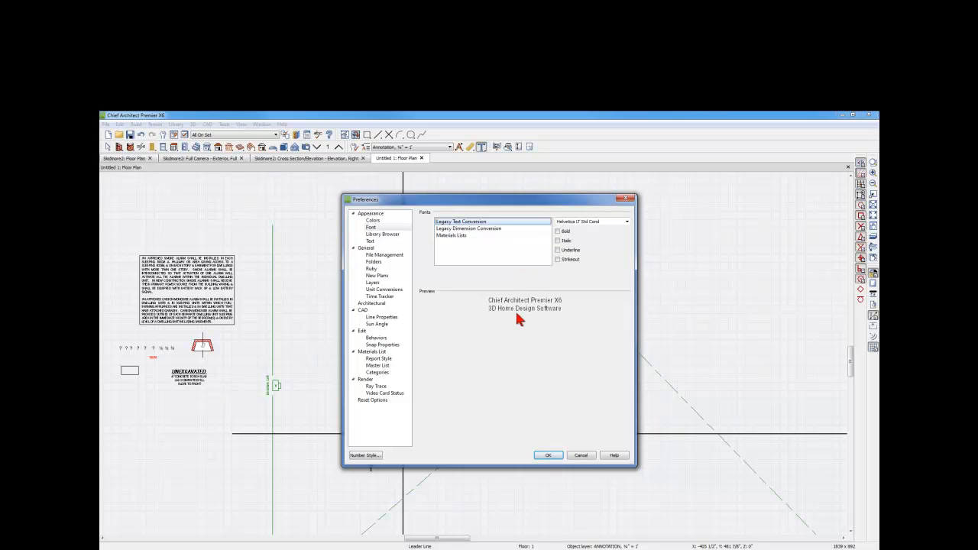
{"action": "left_click", "coordinate": [561, 456]}
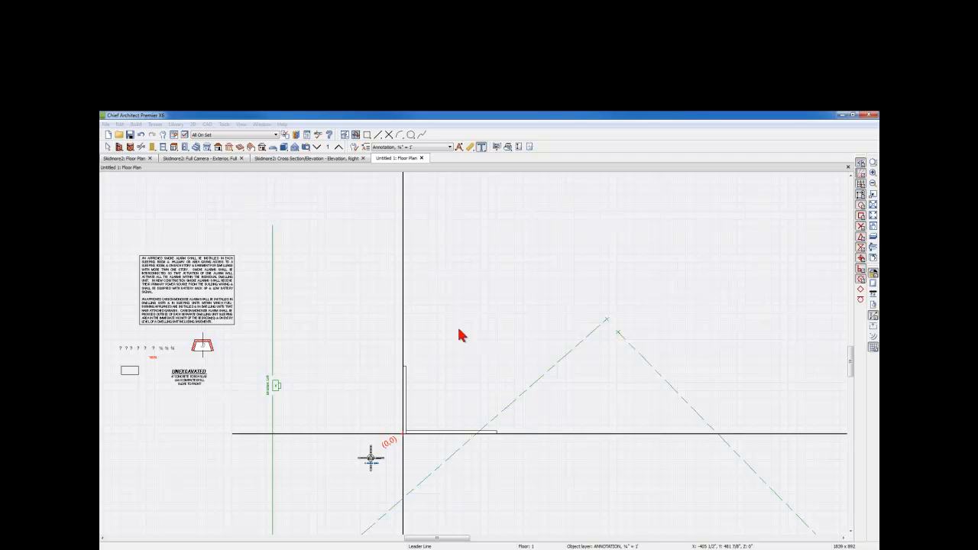
- Examine the complete list of saved text styles in the plan's default settings, and close the default settings
{"action": "left_click", "coordinate": [162, 135]}
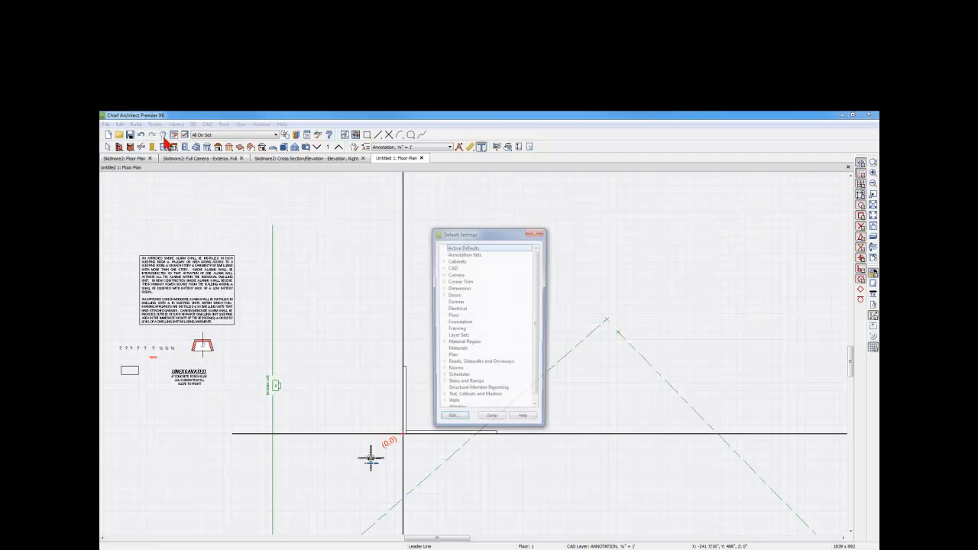
{"action": "left_click", "coordinate": [442, 399]}
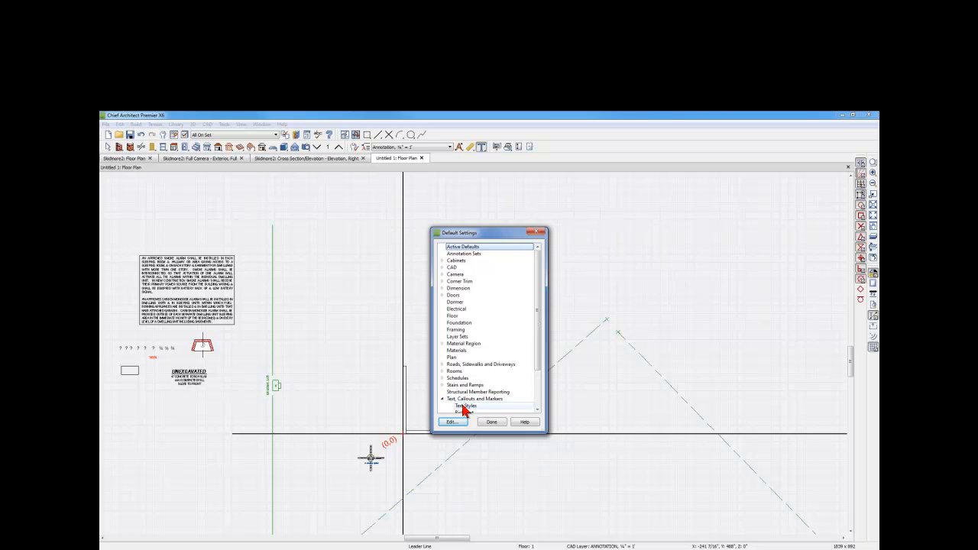
{"action": "double_click", "coordinate": [466, 406]}
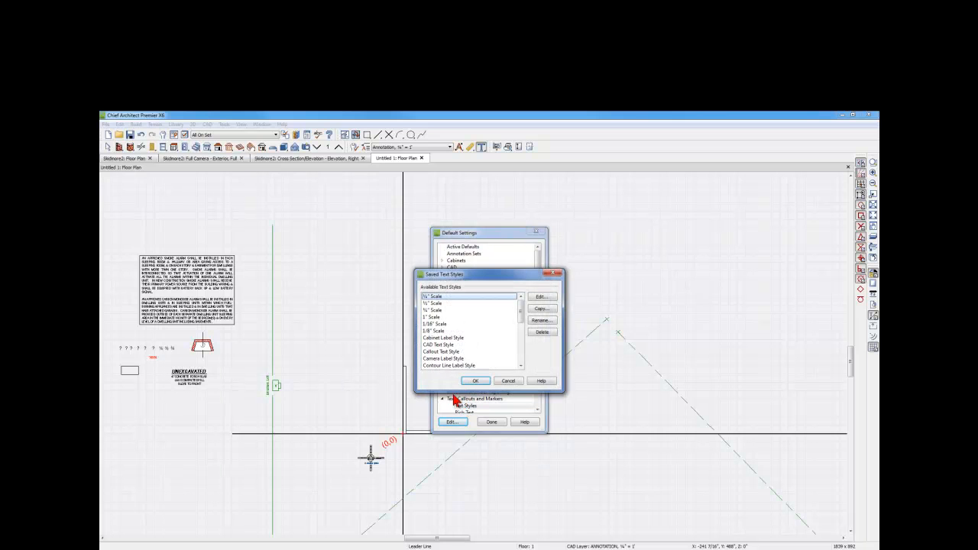
{"action": "left_click_drag", "start_coordinate": [451, 393], "coordinate": [445, 526]}
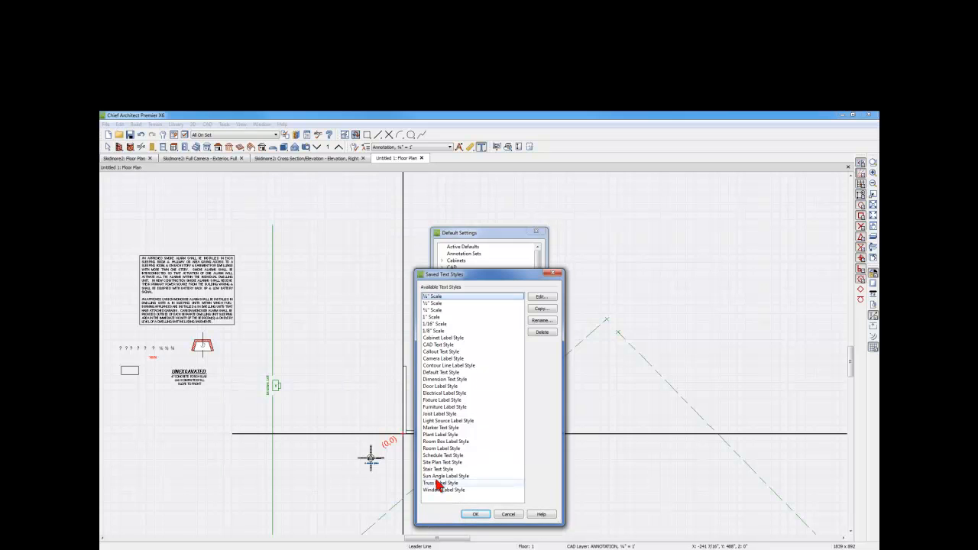
{"action": "left_click", "coordinate": [555, 273]}
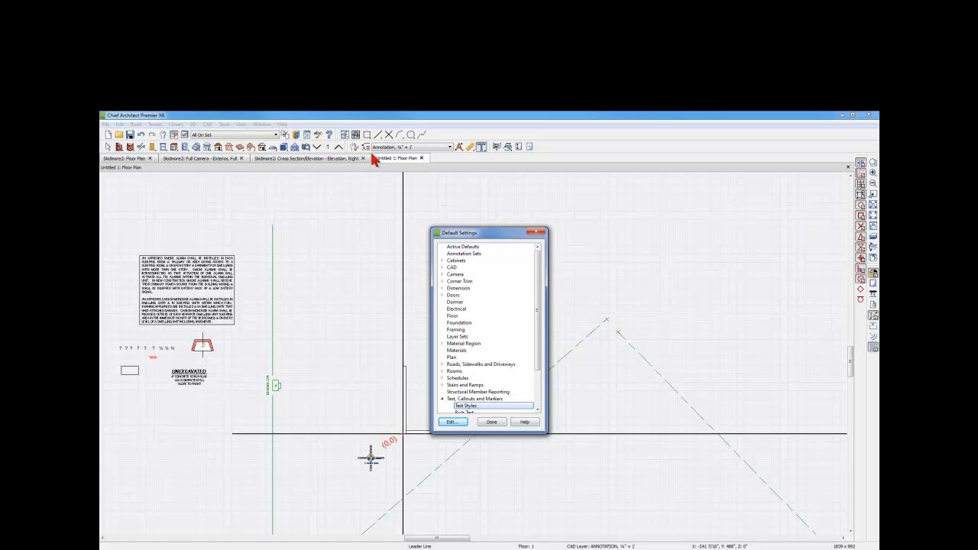
{"action": "left_click", "coordinate": [492, 421]}
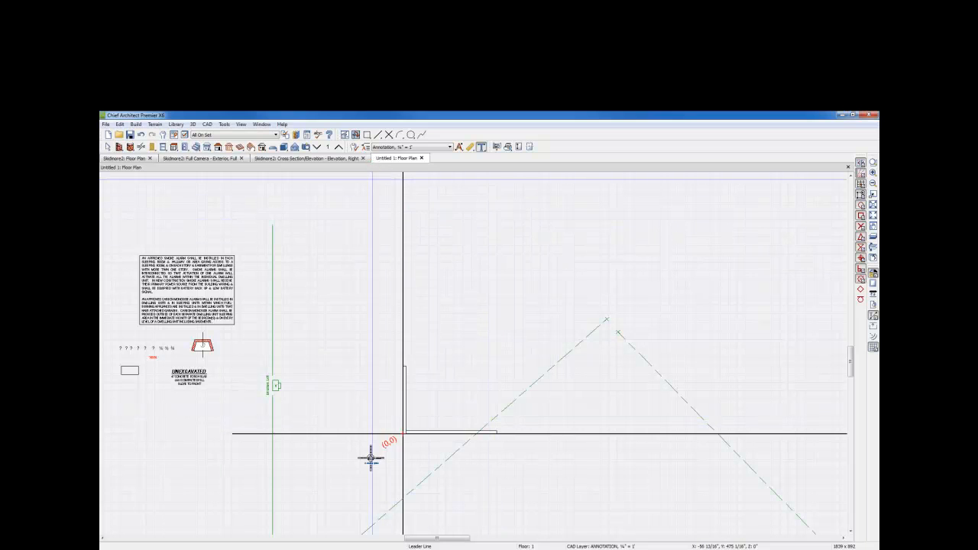